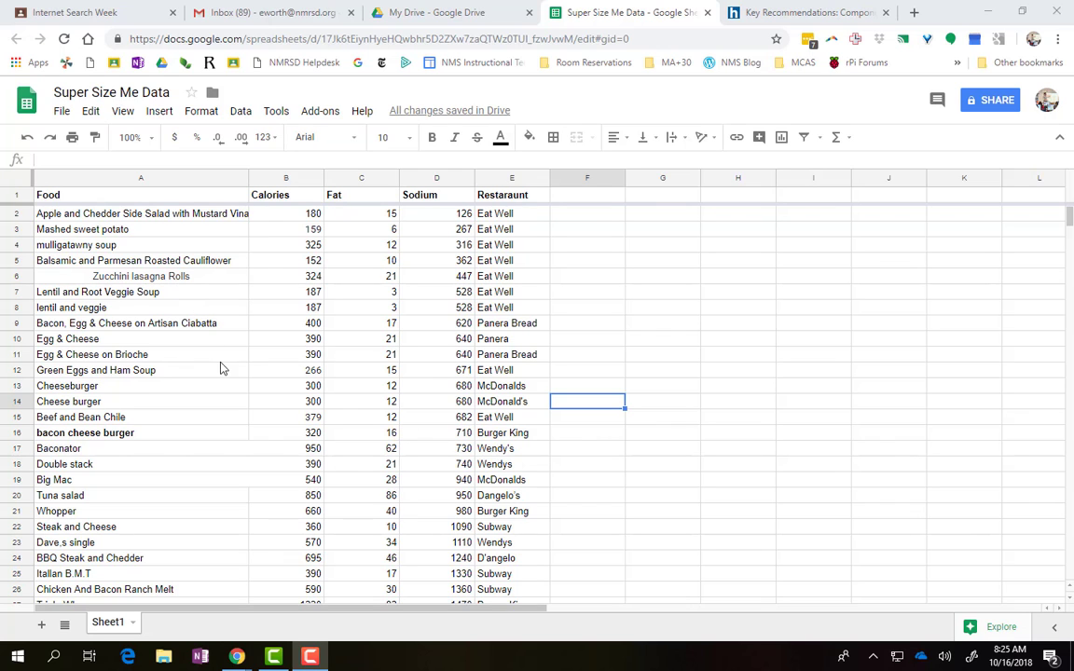
- Select the Food and Calories range A2:B32 and bring up the Insert menu
{"action": "scroll", "coordinate": [307, 450], "scroll_direction": "down", "scroll_amount": 3}
{"action": "scroll", "coordinate": [307, 438], "scroll_direction": "up", "scroll_amount": 1}
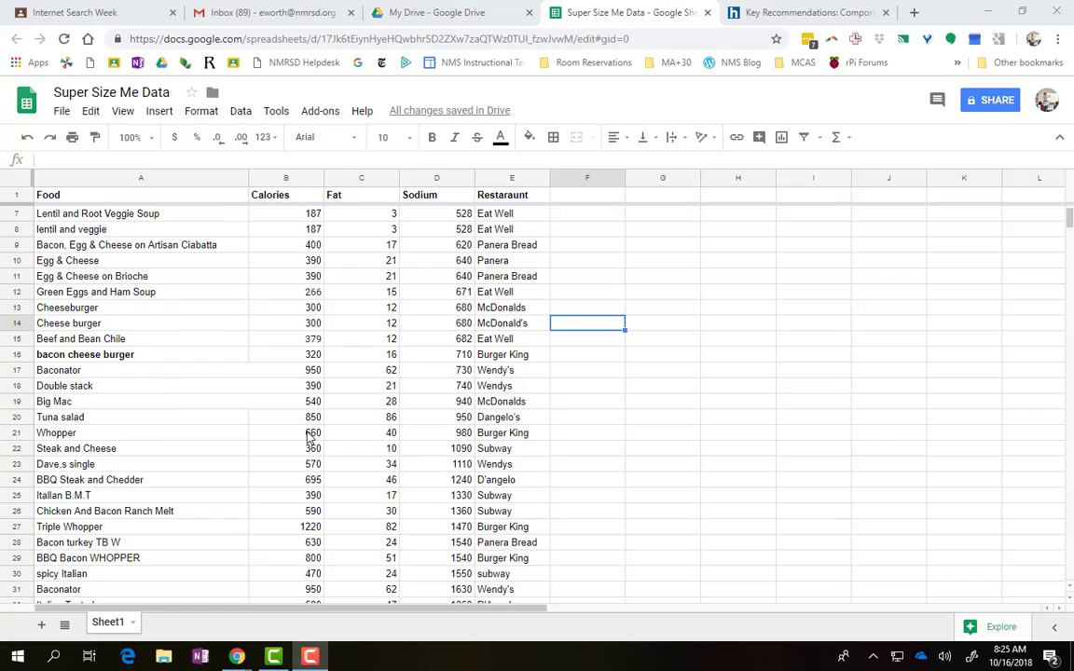
{"action": "scroll", "coordinate": [309, 437], "scroll_direction": "up", "scroll_amount": 2}
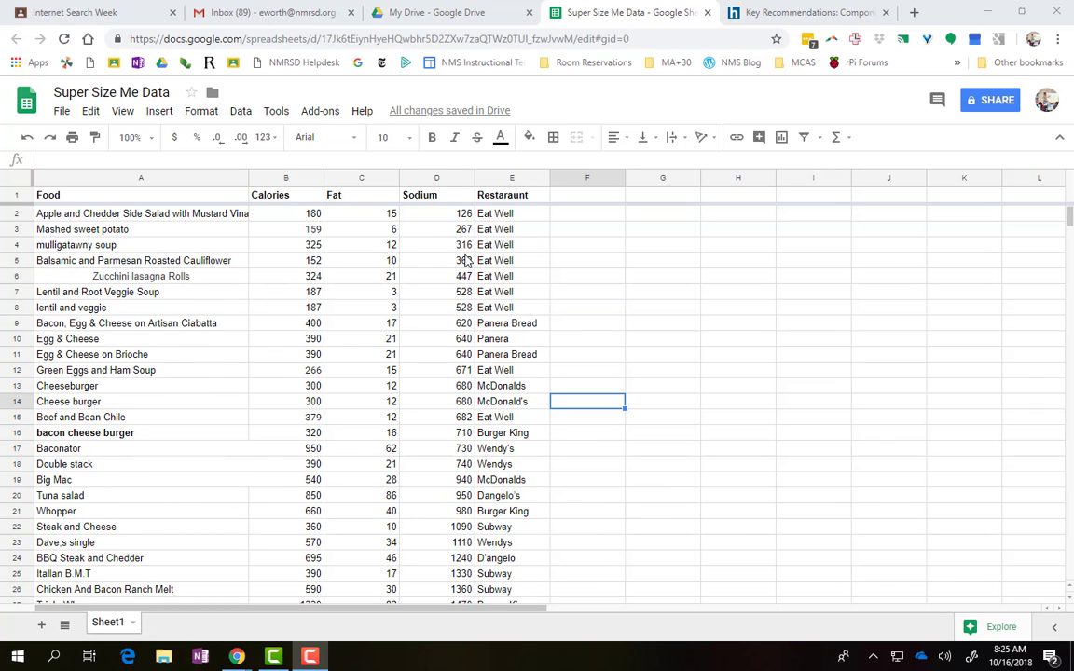
{"action": "left_click", "coordinate": [737, 260]}
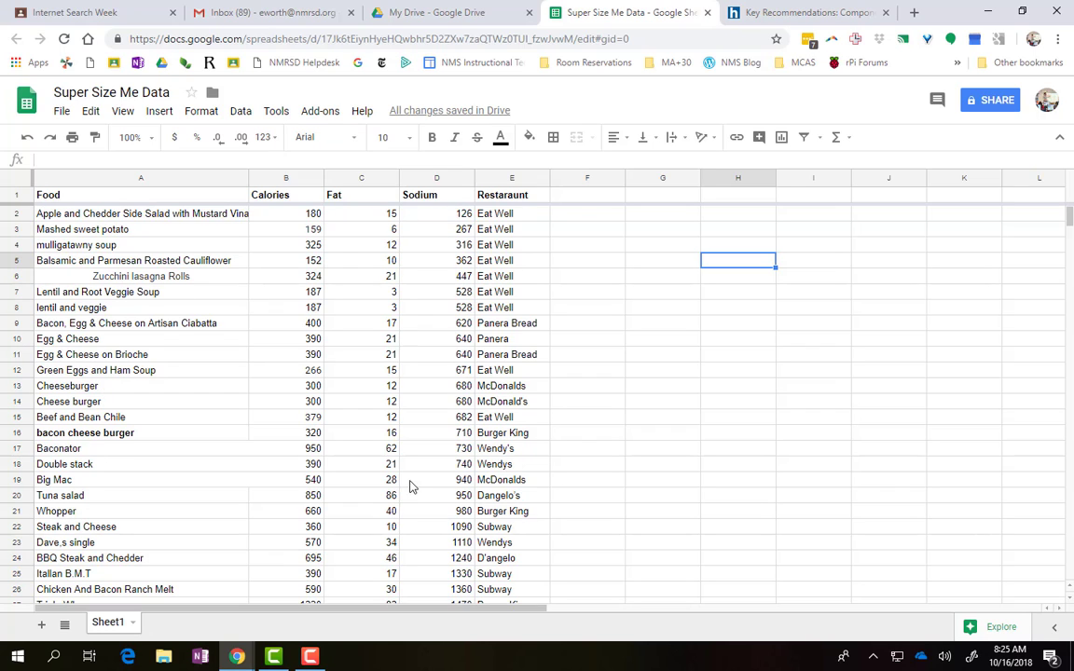
{"action": "left_click_drag", "start_coordinate": [86, 215], "coordinate": [302, 483]}
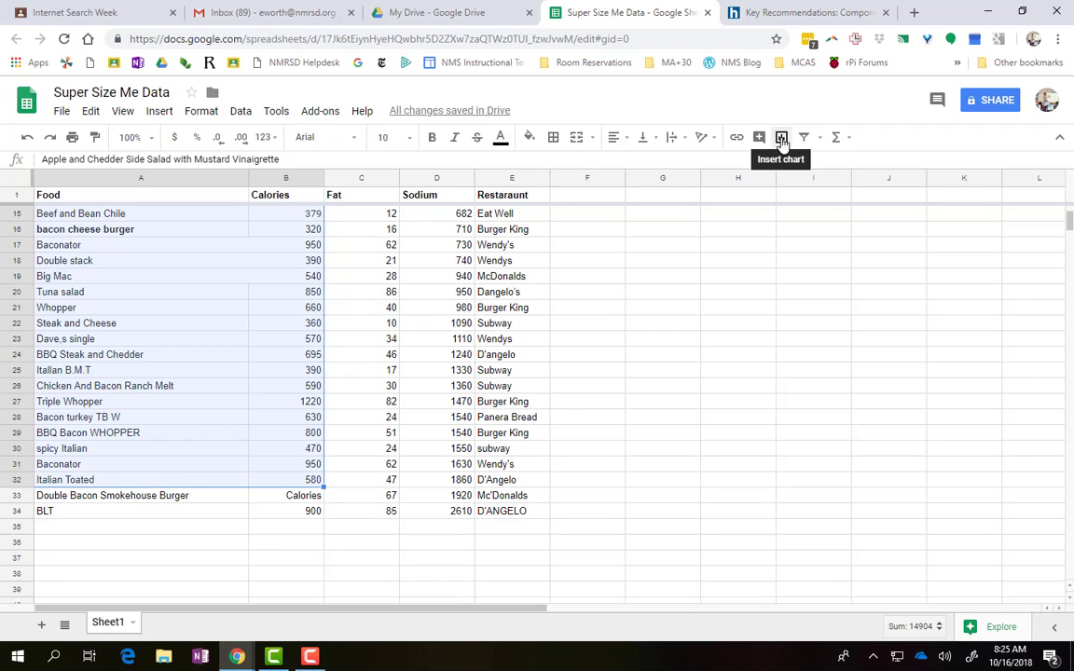
{"action": "left_click", "coordinate": [155, 111]}
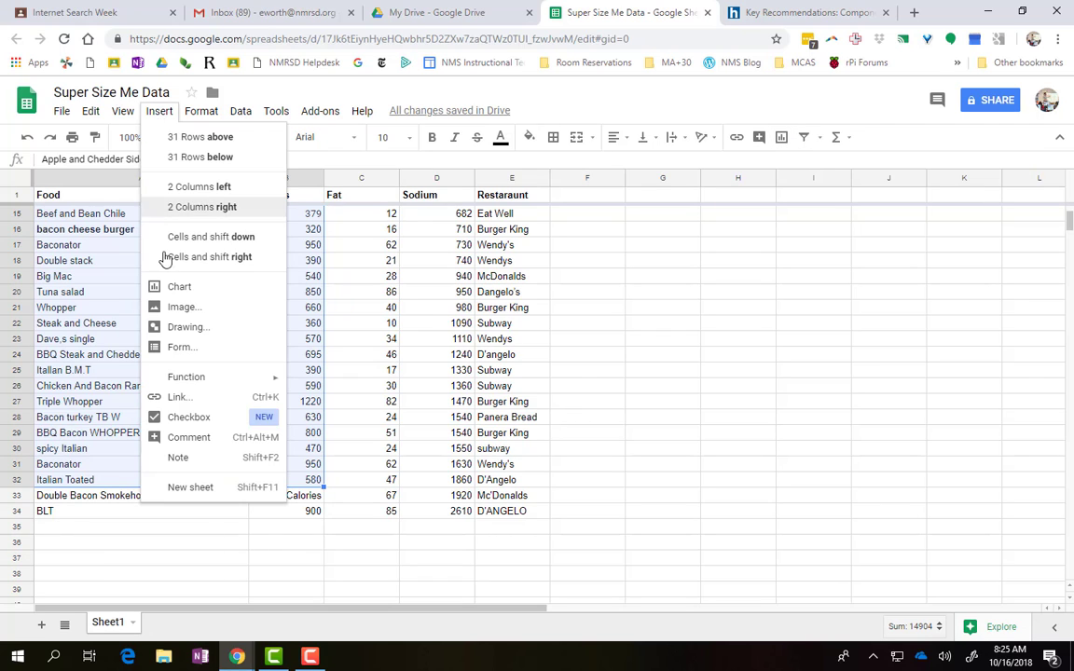
- Insert a column chart of the A2:B32 calorie data, bringing up the Chart editor
{"action": "left_click", "coordinate": [178, 290]}
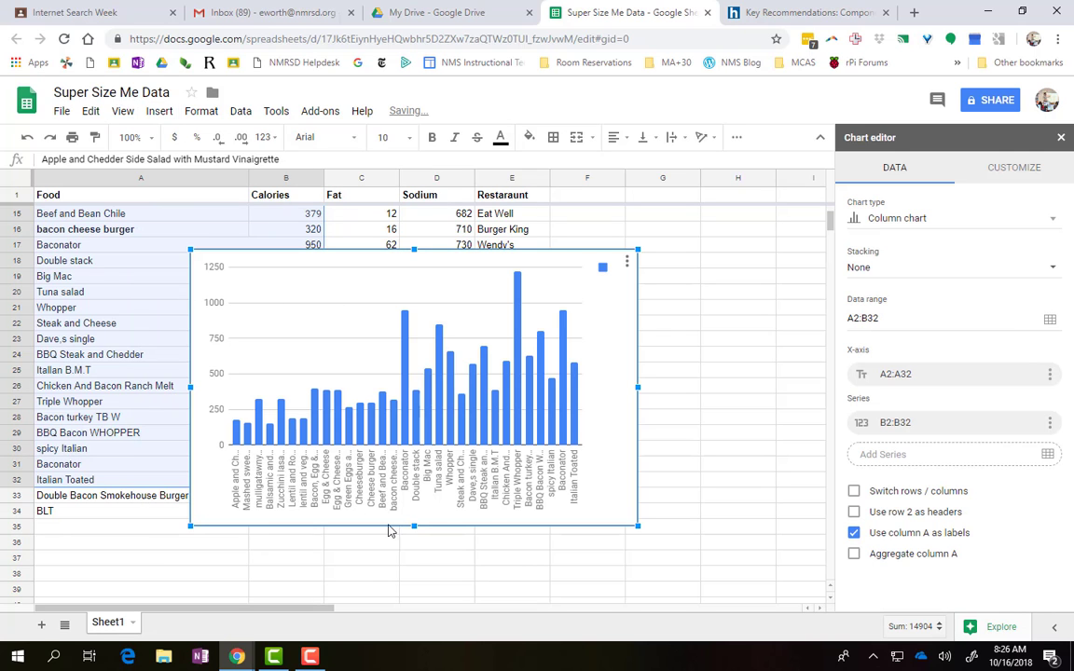
{"action": "mouse_move", "coordinate": [263, 431]}
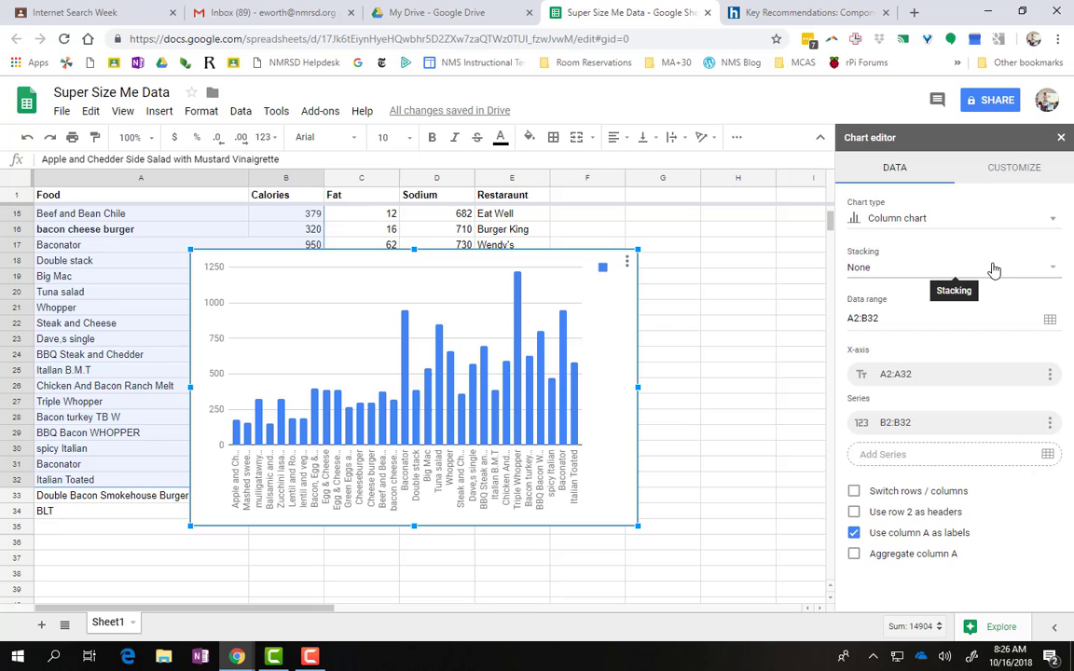
- Enable the 3D option under Customize > Chart style for the calorie column chart
{"action": "left_click", "coordinate": [1017, 173]}
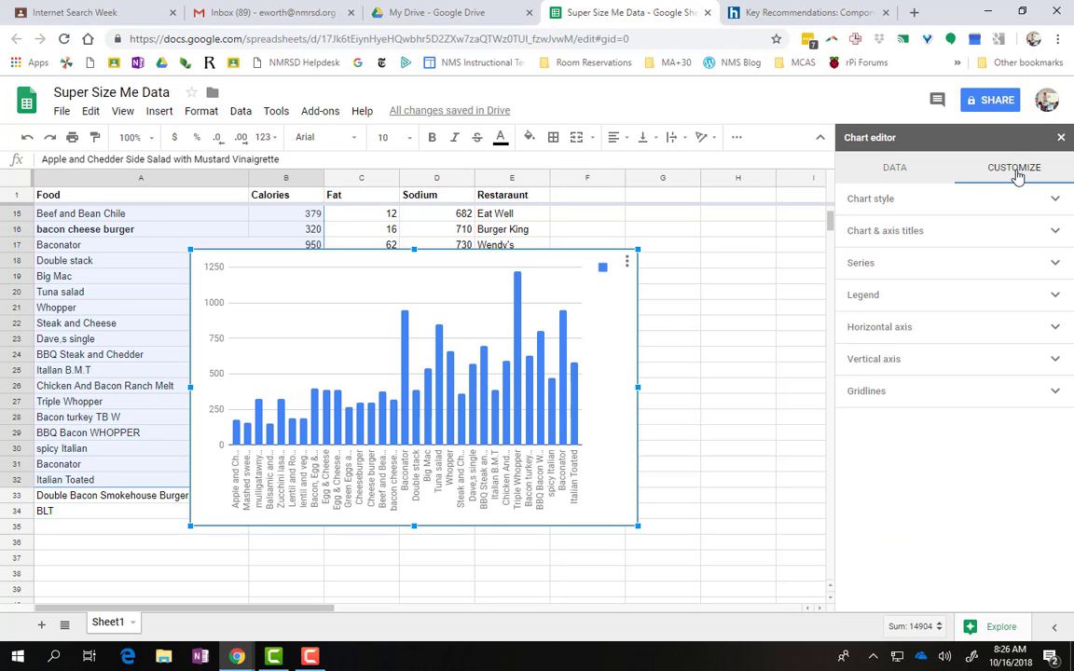
{"action": "left_click", "coordinate": [906, 203]}
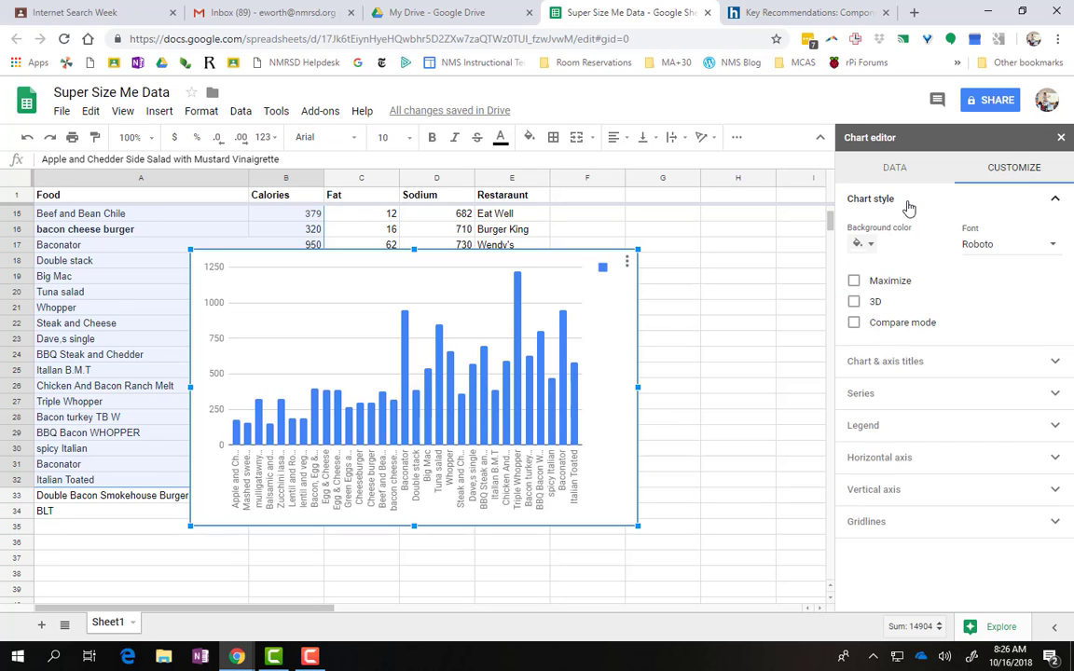
{"action": "left_click", "coordinate": [853, 304]}
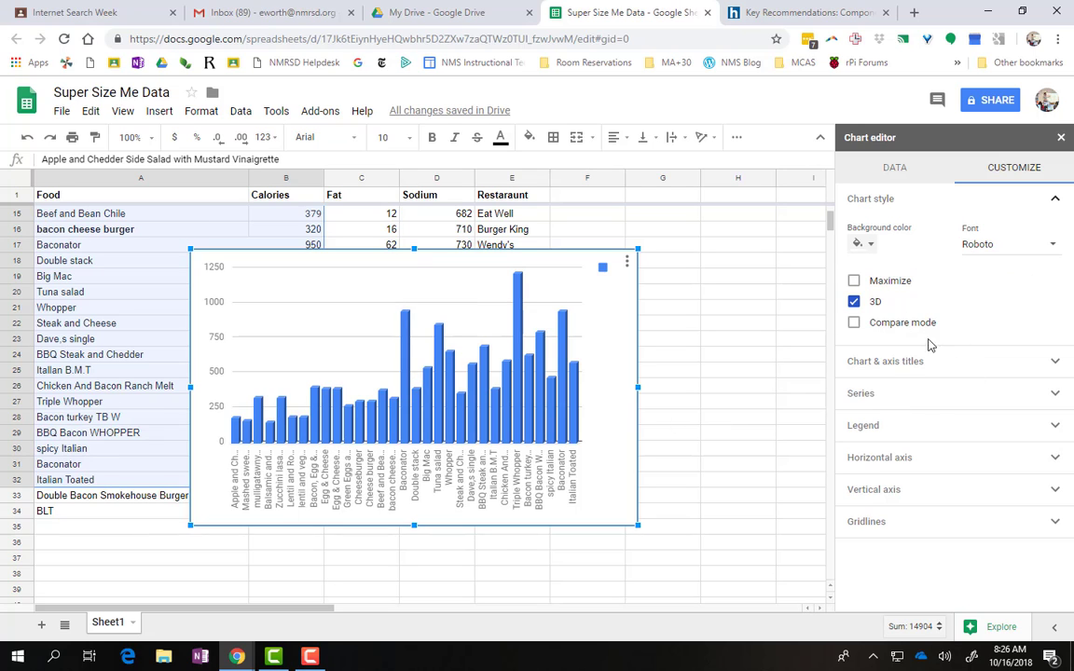
{"action": "left_click", "coordinate": [889, 363]}
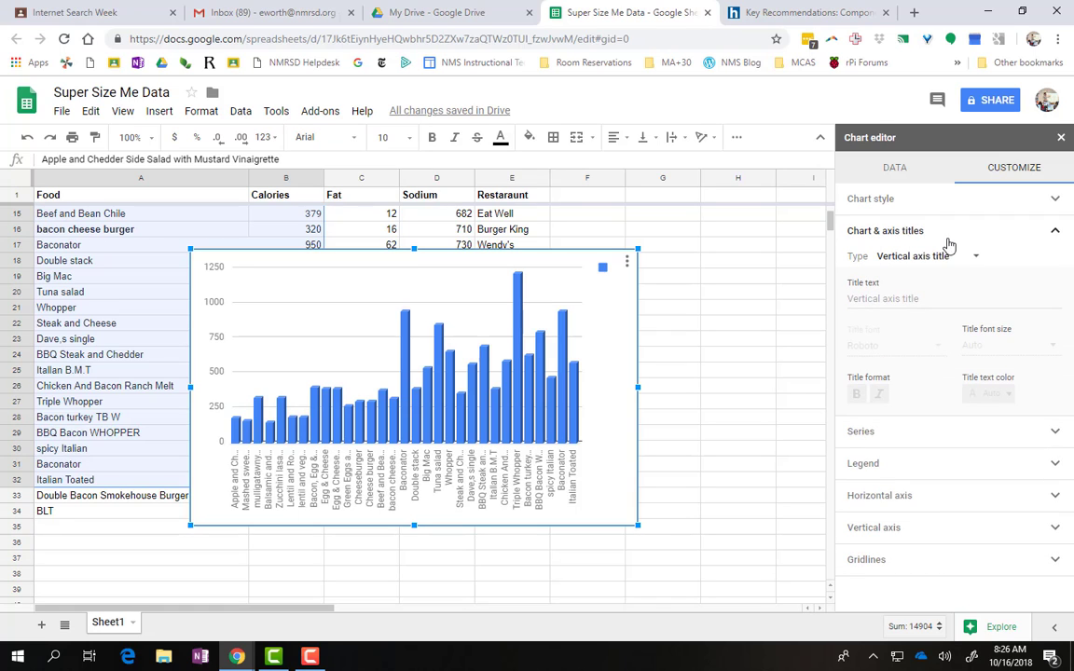
- Enter 'Calories' as the vertical axis title and 'Food' as the horizontal axis title
{"action": "left_click", "coordinate": [948, 299]}
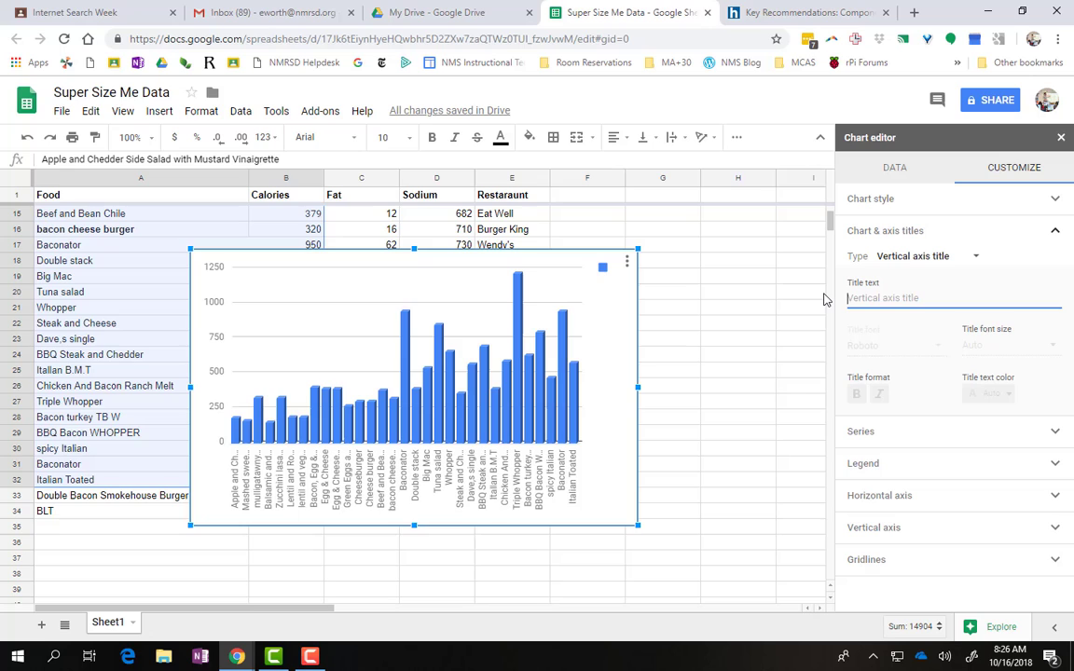
{"action": "type", "text": "C"}
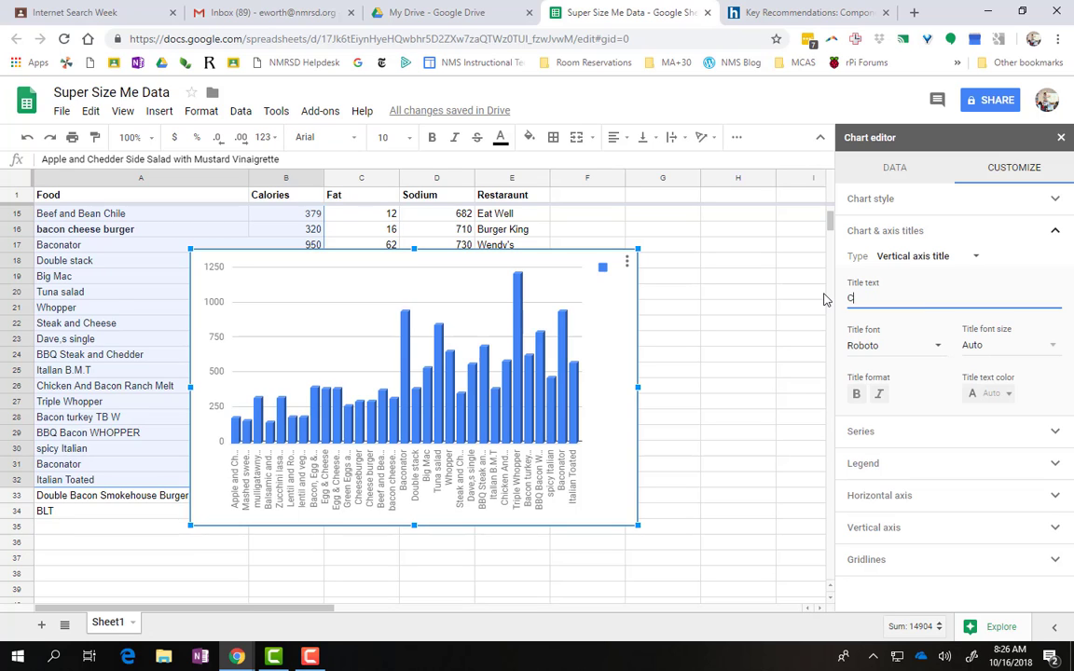
{"action": "type", "text": "alories"}
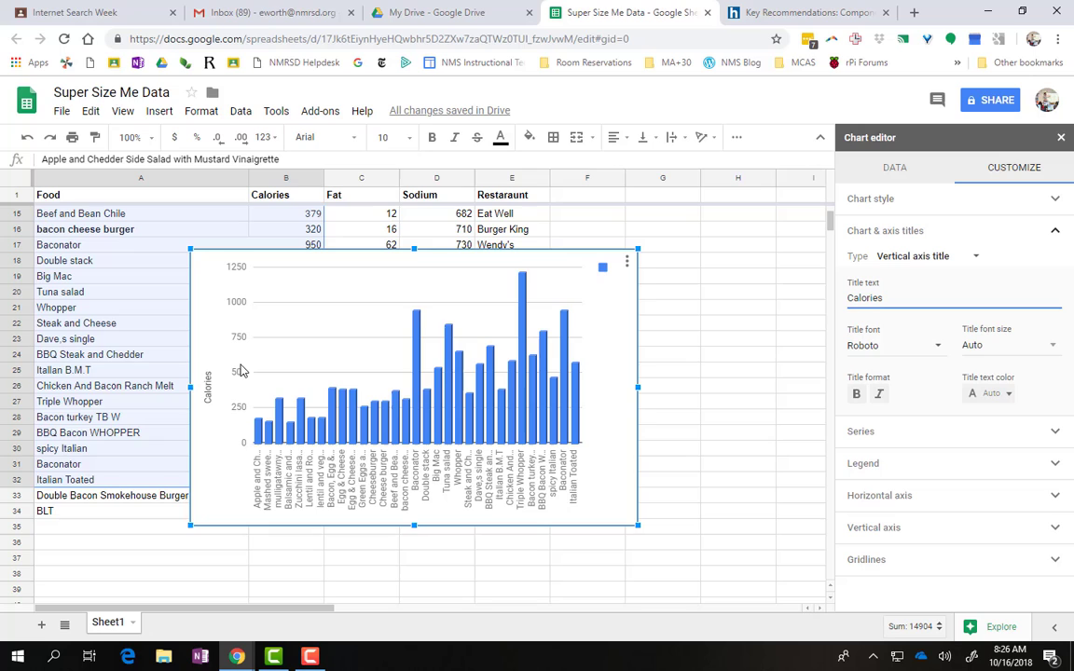
{"action": "left_click", "coordinate": [953, 260]}
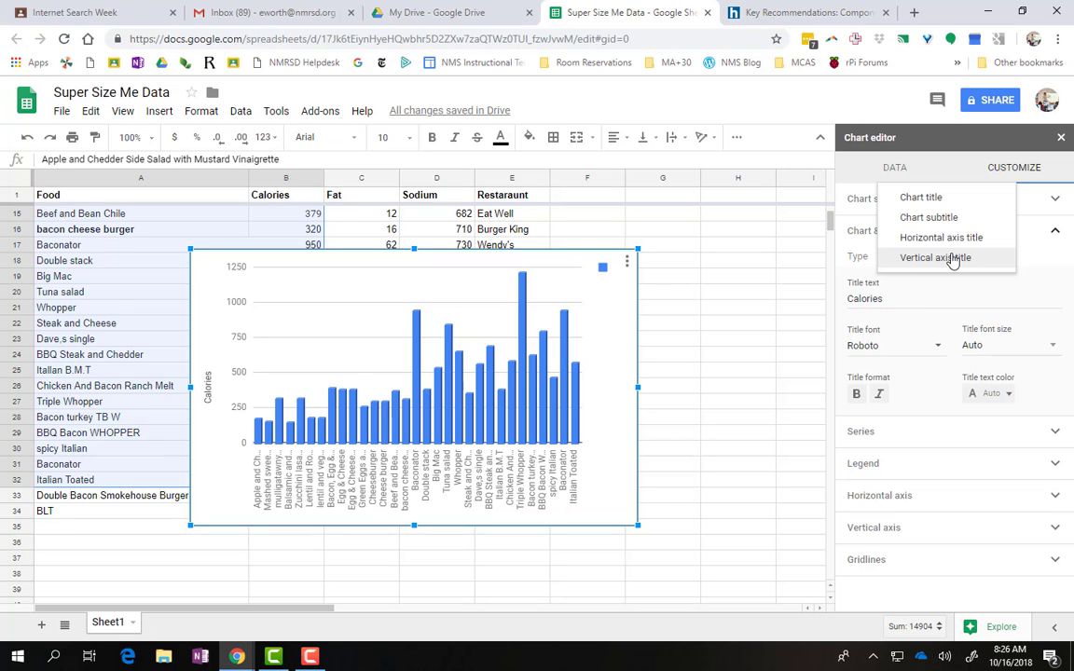
{"action": "left_click", "coordinate": [944, 236]}
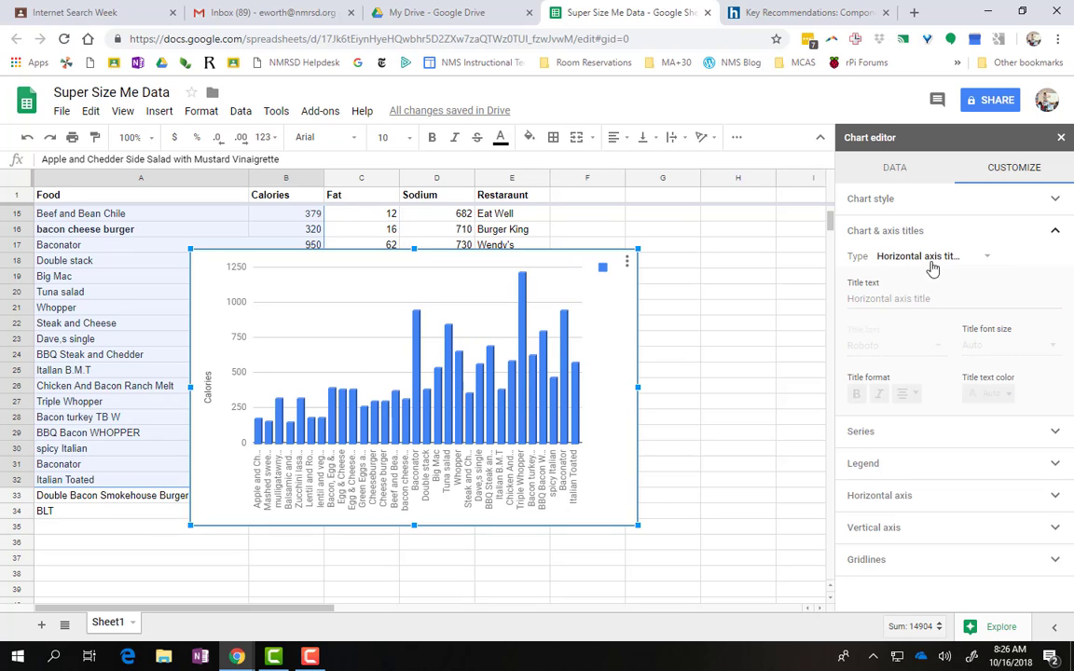
{"action": "left_click", "coordinate": [903, 299]}
{"action": "type", "text": "Food"}
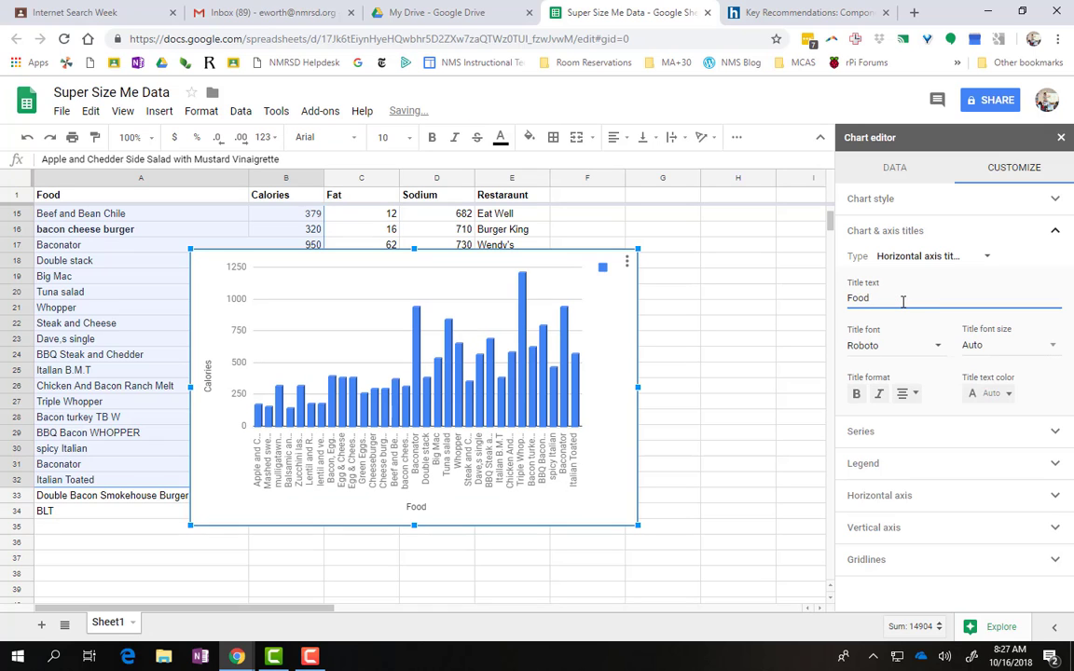
- Set the chart title to 'Calories of Fast Food' and drag the chart lower and right
{"action": "left_click", "coordinate": [927, 255]}
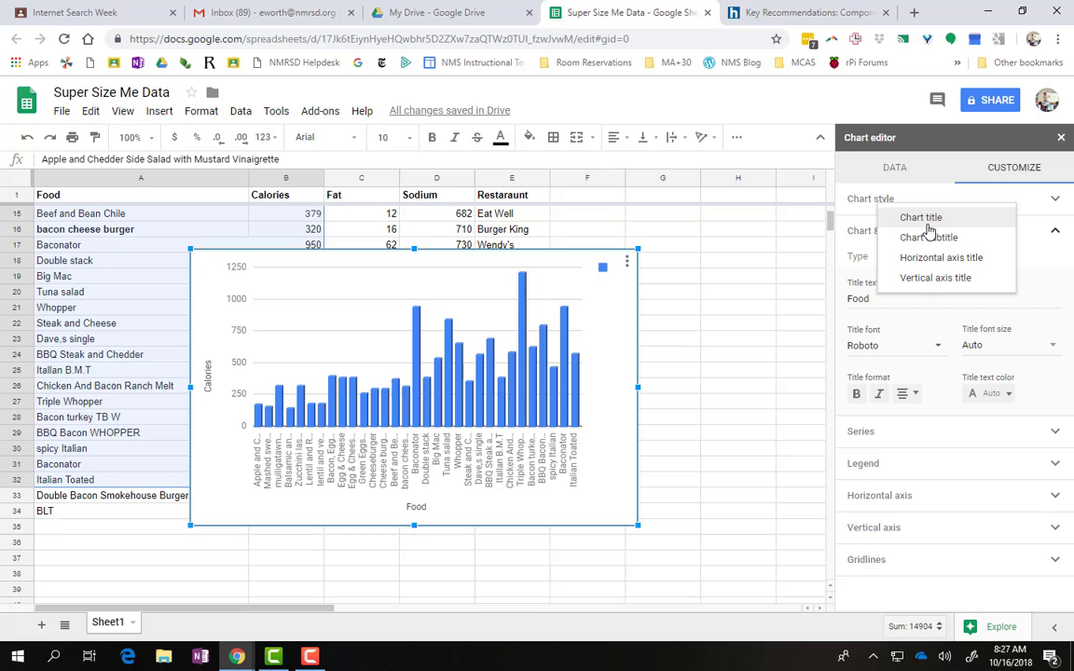
{"action": "left_click", "coordinate": [929, 220]}
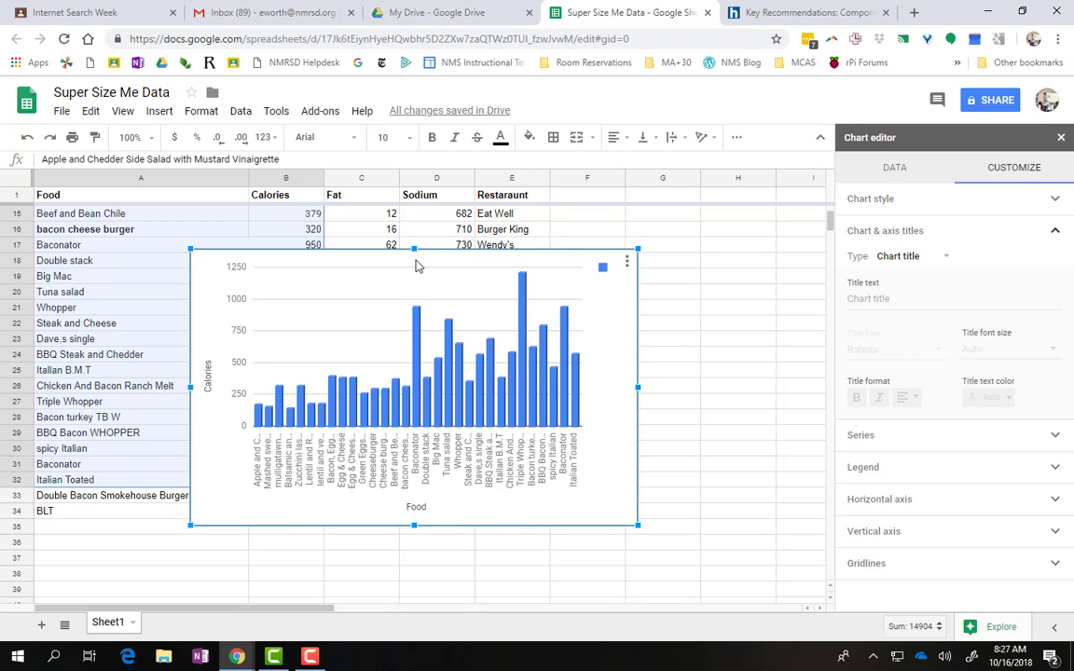
{"action": "left_click", "coordinate": [871, 300]}
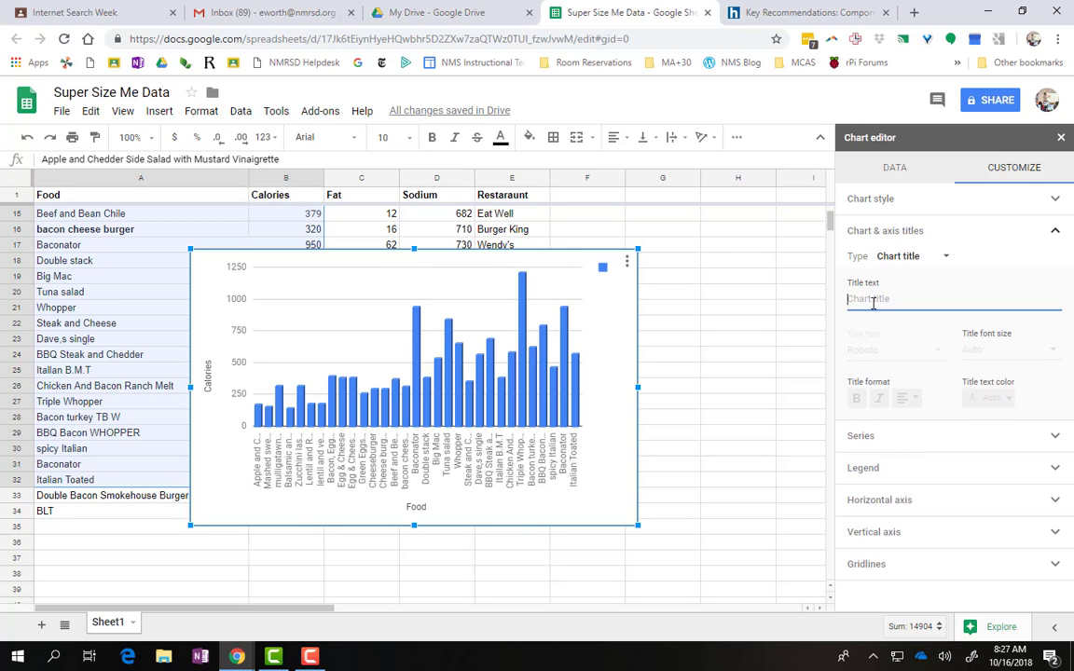
{"action": "type", "text": "Calories of Fast Food"}
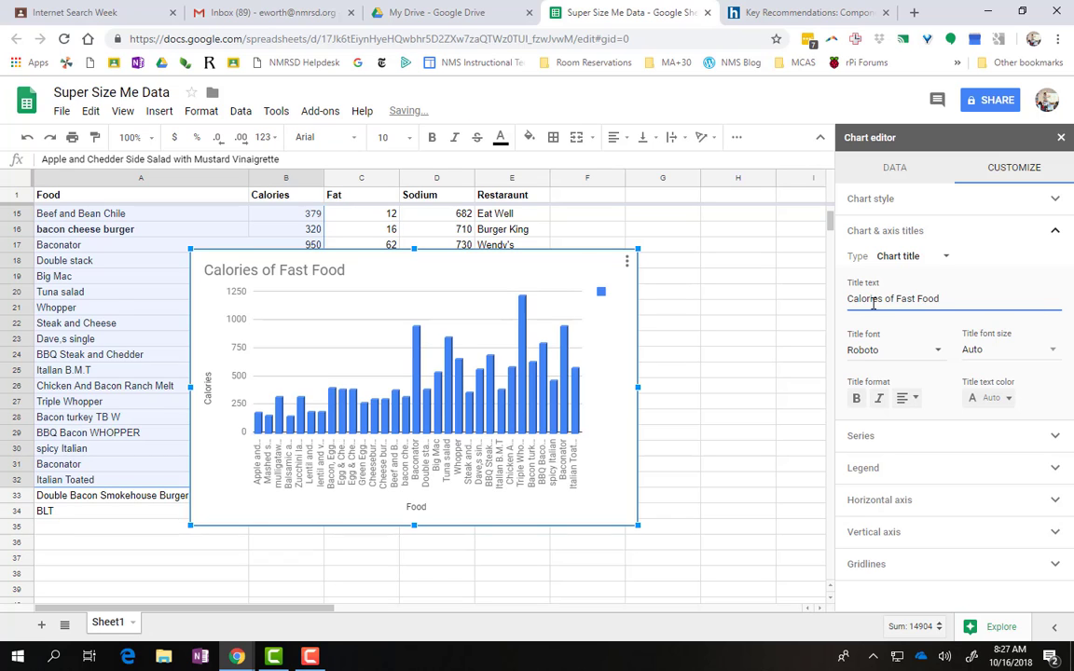
{"action": "left_click_drag", "start_coordinate": [383, 301], "coordinate": [445, 382]}
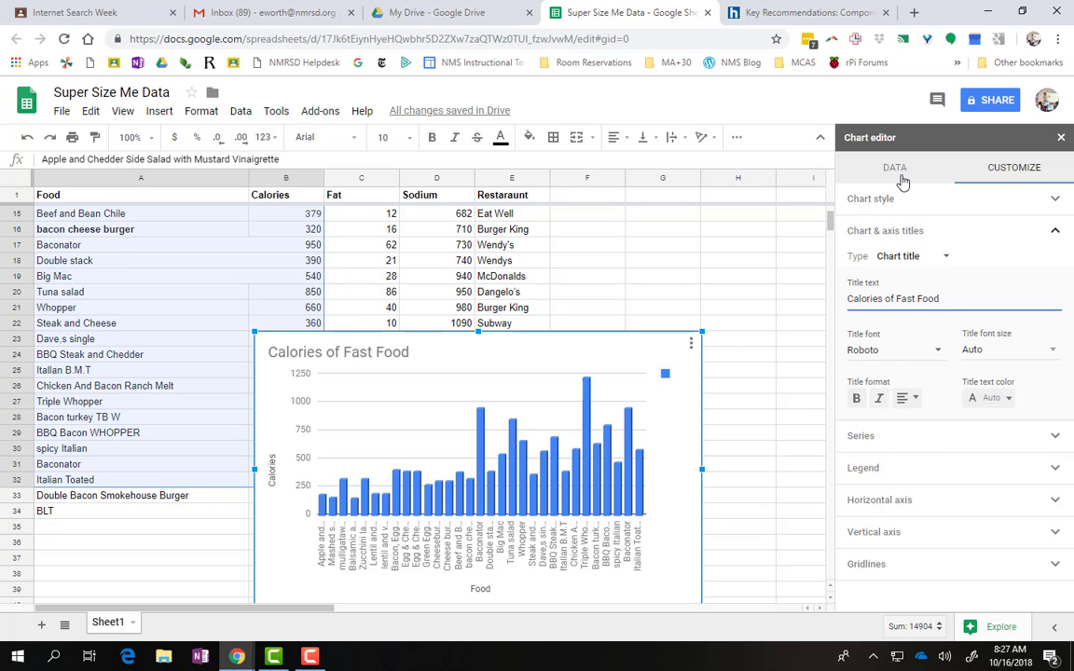
- Change the chart type to Histogram, then to a horizontal Bar chart, in the Data settings
{"action": "left_click", "coordinate": [867, 198]}
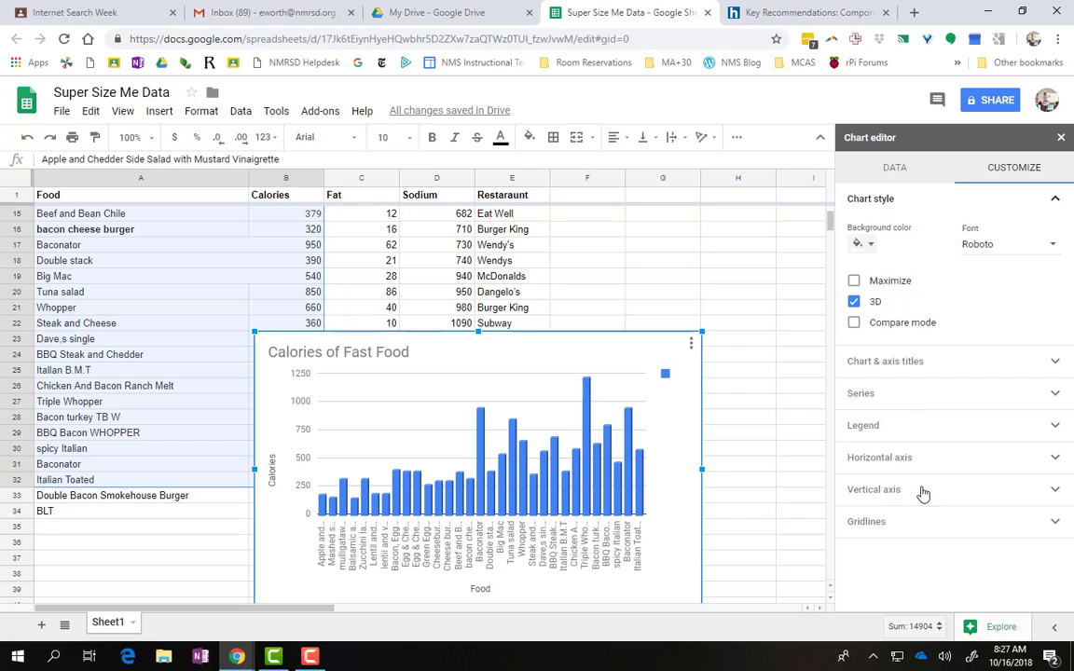
{"action": "left_click", "coordinate": [900, 168]}
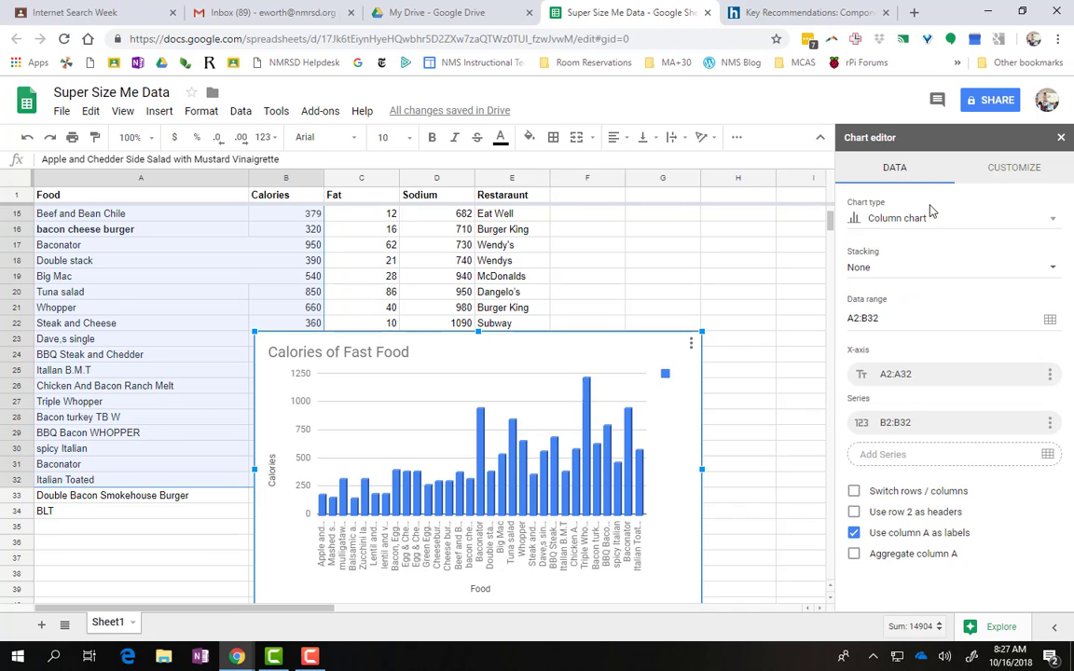
{"action": "left_click", "coordinate": [899, 219]}
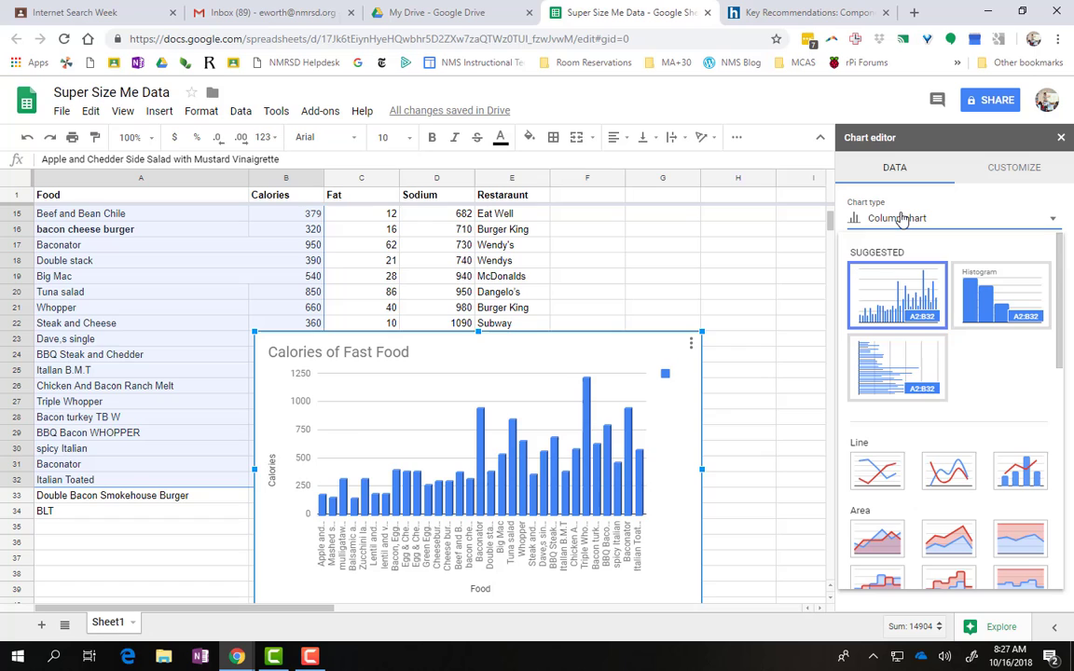
{"action": "left_click", "coordinate": [991, 295]}
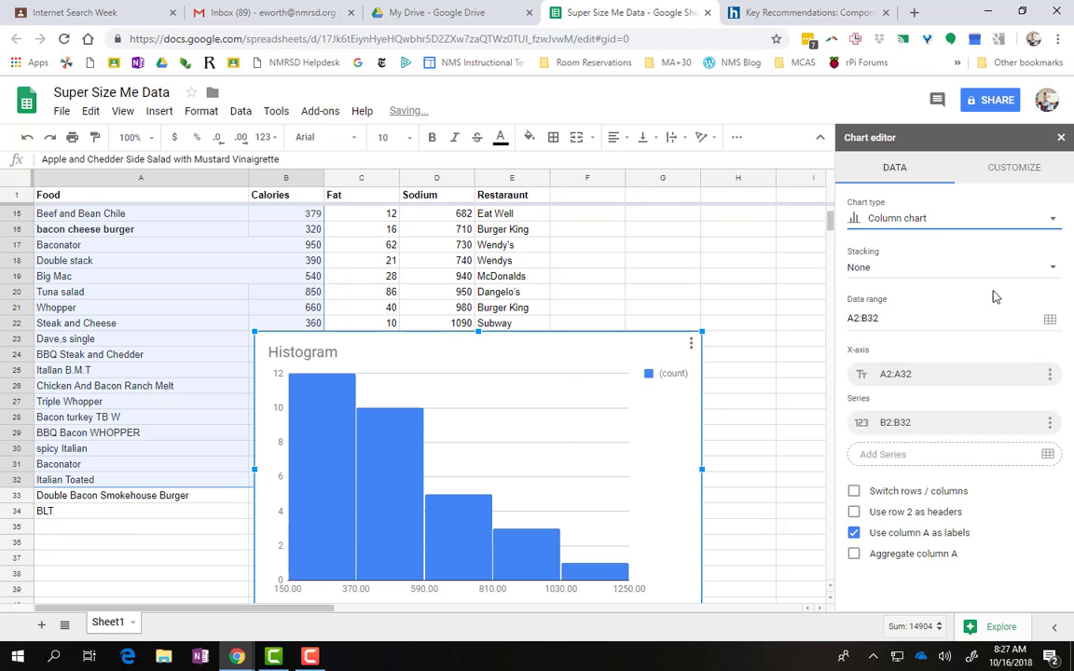
{"action": "scroll", "coordinate": [427, 472], "scroll_direction": "down", "scroll_amount": 2}
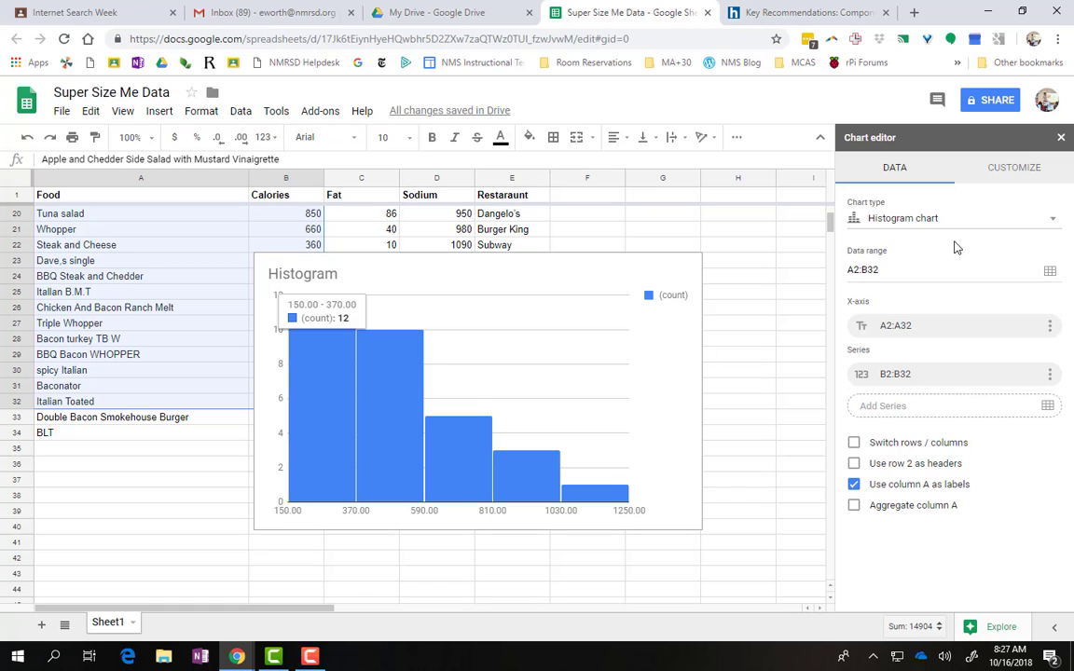
{"action": "left_click", "coordinate": [938, 218]}
{"action": "left_click", "coordinate": [899, 377]}
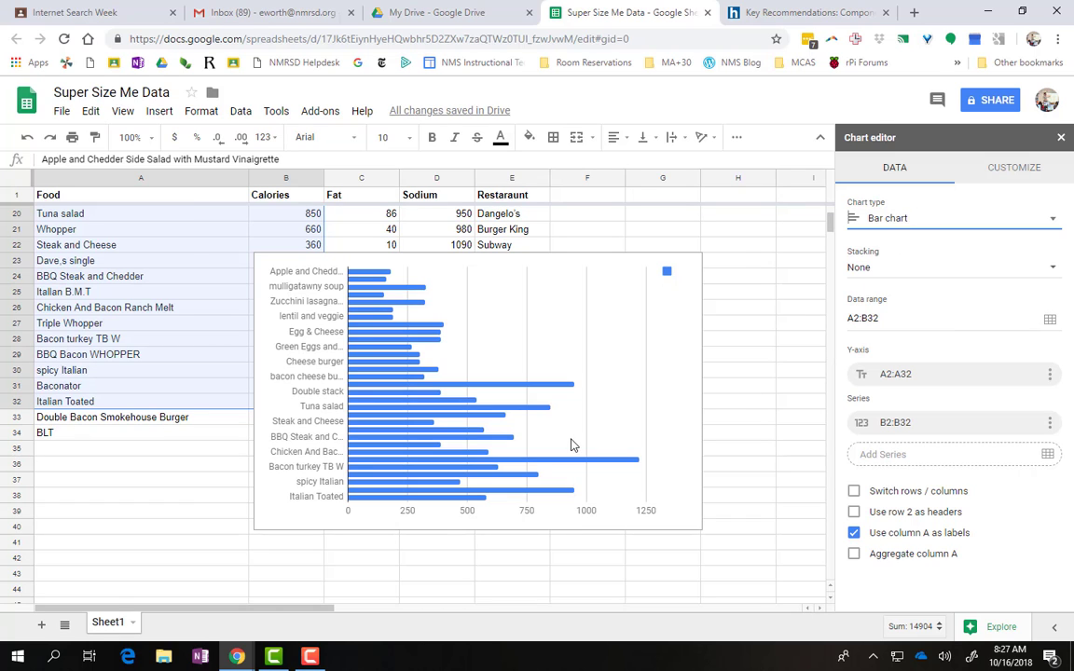
- Enlarge the bar chart by dragging its corner handles outward
{"action": "left_click", "coordinate": [680, 501]}
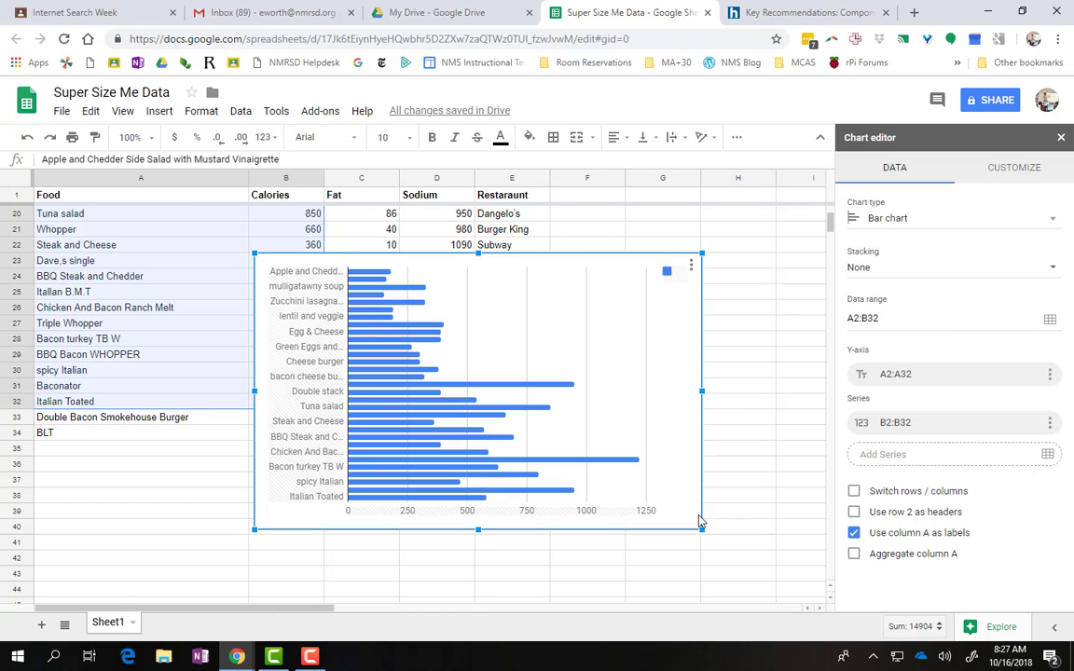
{"action": "left_click_drag", "start_coordinate": [702, 531], "coordinate": [843, 585]}
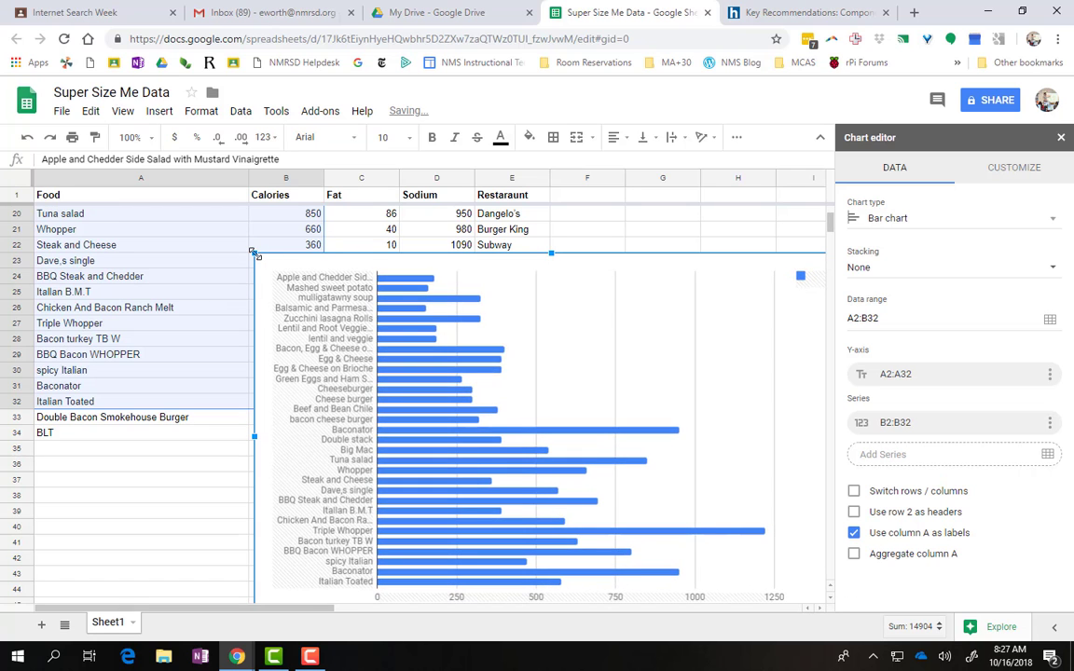
{"action": "left_click_drag", "start_coordinate": [252, 251], "coordinate": [206, 224]}
- Move the bar chart down so it sits below row 34
{"action": "scroll", "coordinate": [607, 382], "scroll_direction": "down", "scroll_amount": 2}
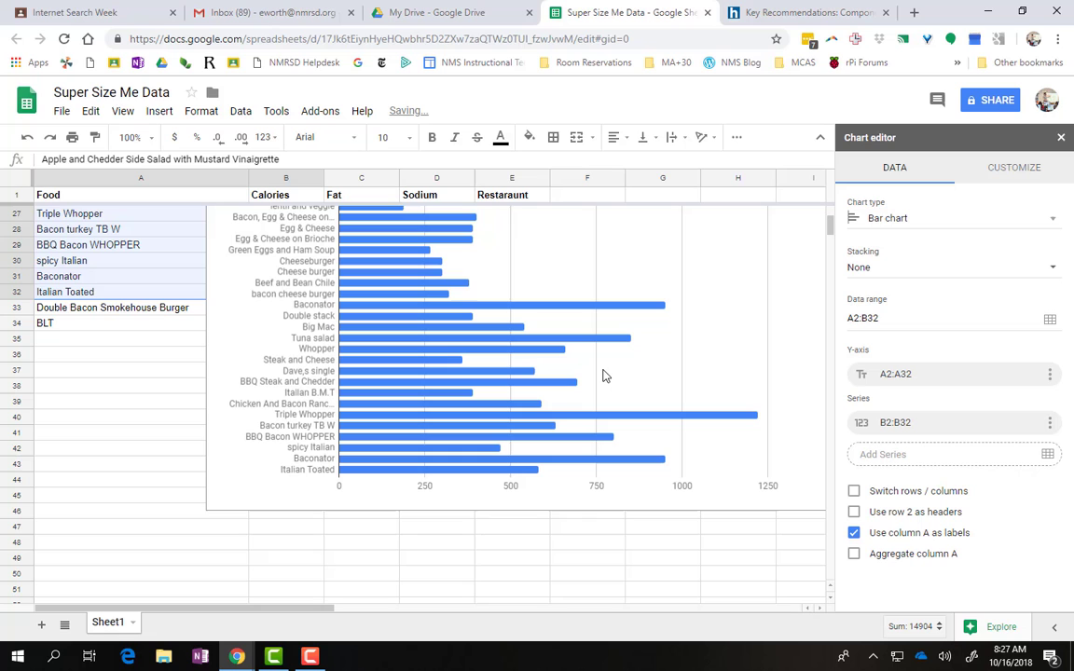
{"action": "left_click", "coordinate": [657, 339]}
{"action": "left_click", "coordinate": [657, 339]}
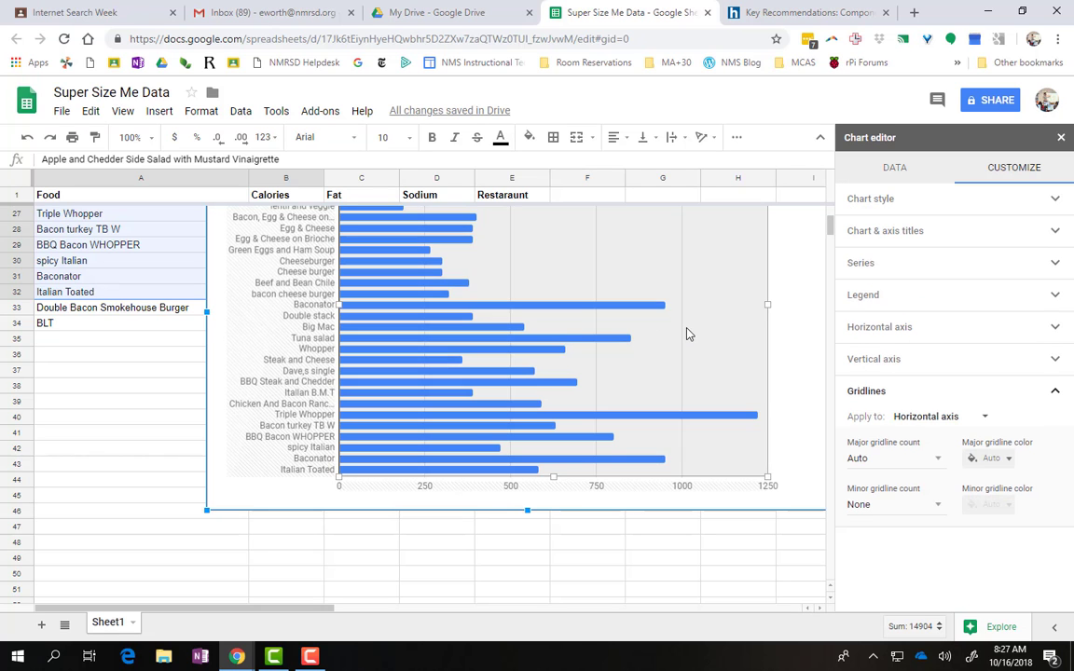
{"action": "left_click_drag", "start_coordinate": [688, 332], "coordinate": [649, 541]}
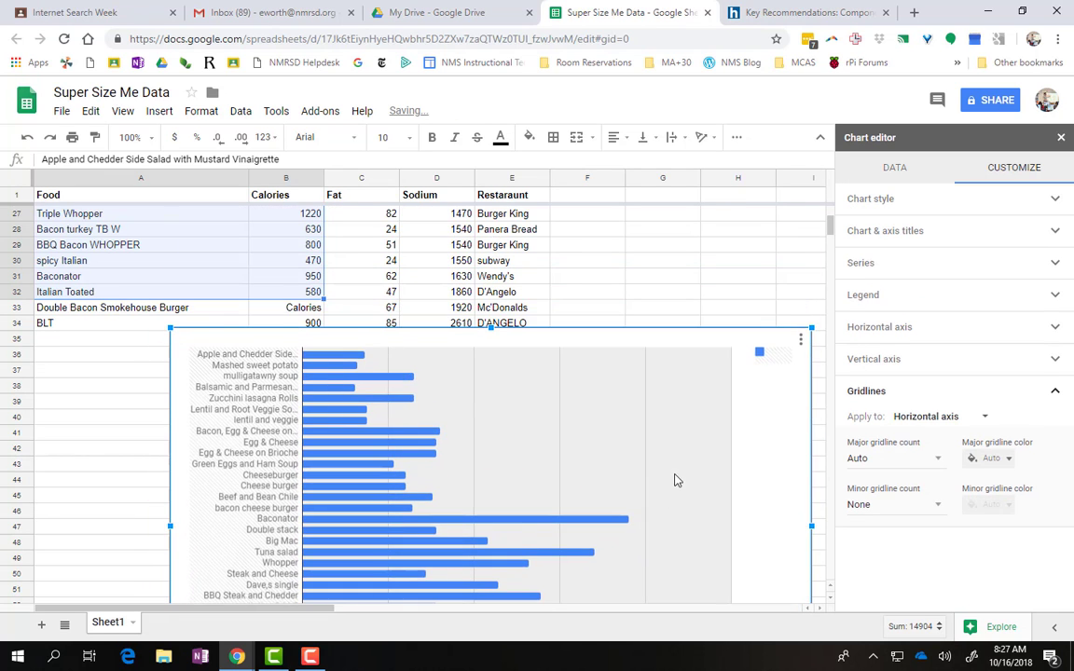
{"action": "scroll", "coordinate": [678, 467], "scroll_direction": "down", "scroll_amount": 3}
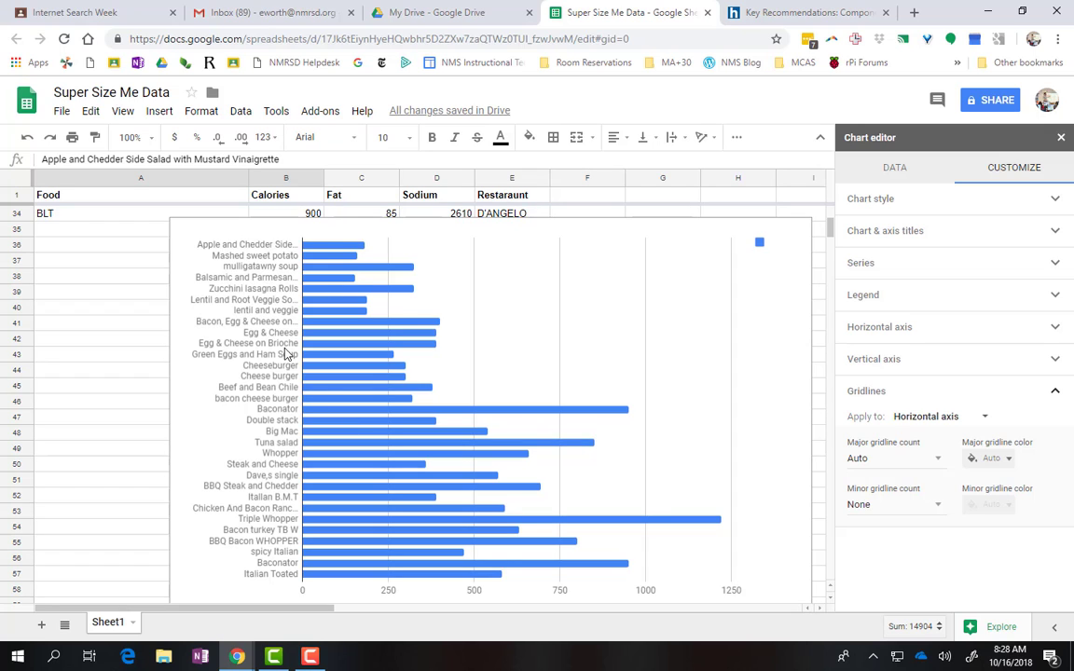
{"action": "scroll", "coordinate": [435, 393], "scroll_direction": "down", "scroll_amount": 2}
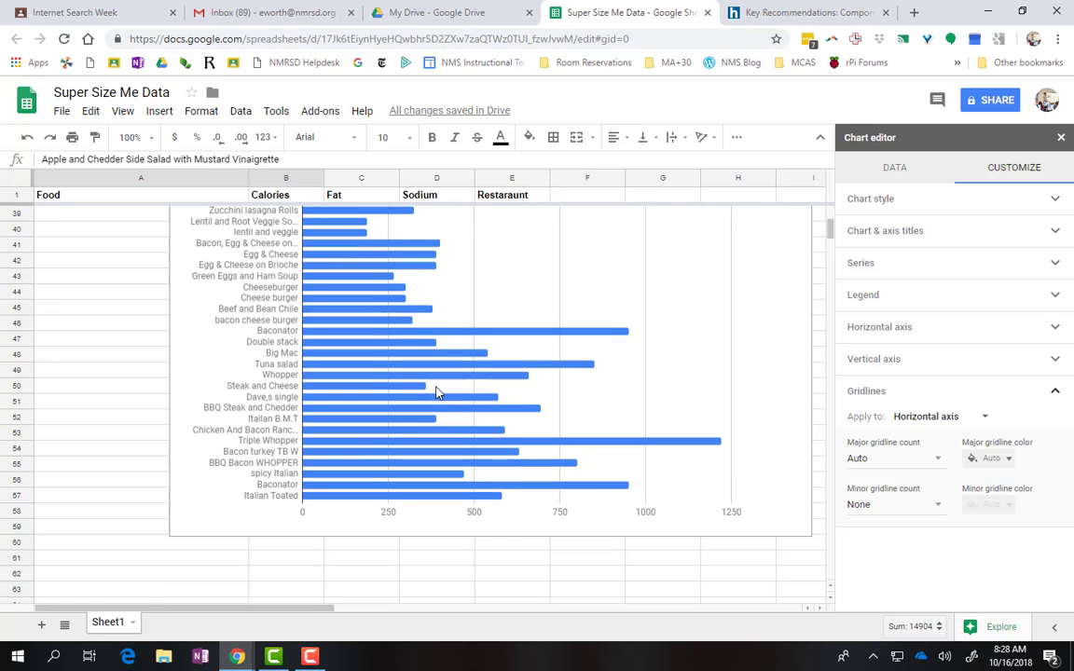
{"action": "scroll", "coordinate": [651, 461], "scroll_direction": "up", "scroll_amount": 2}
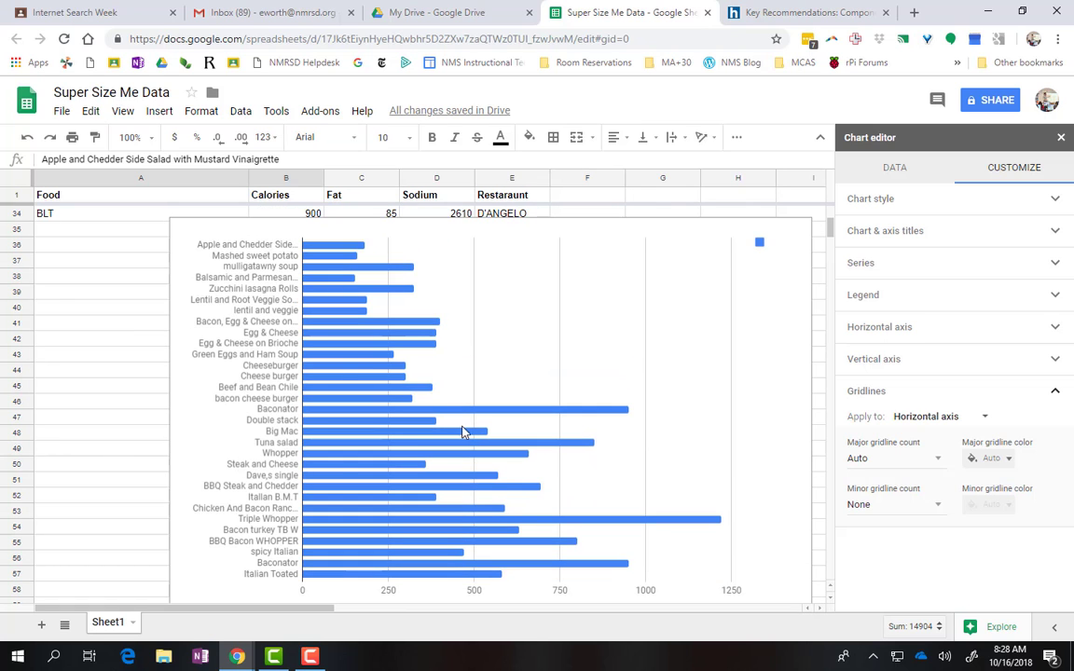